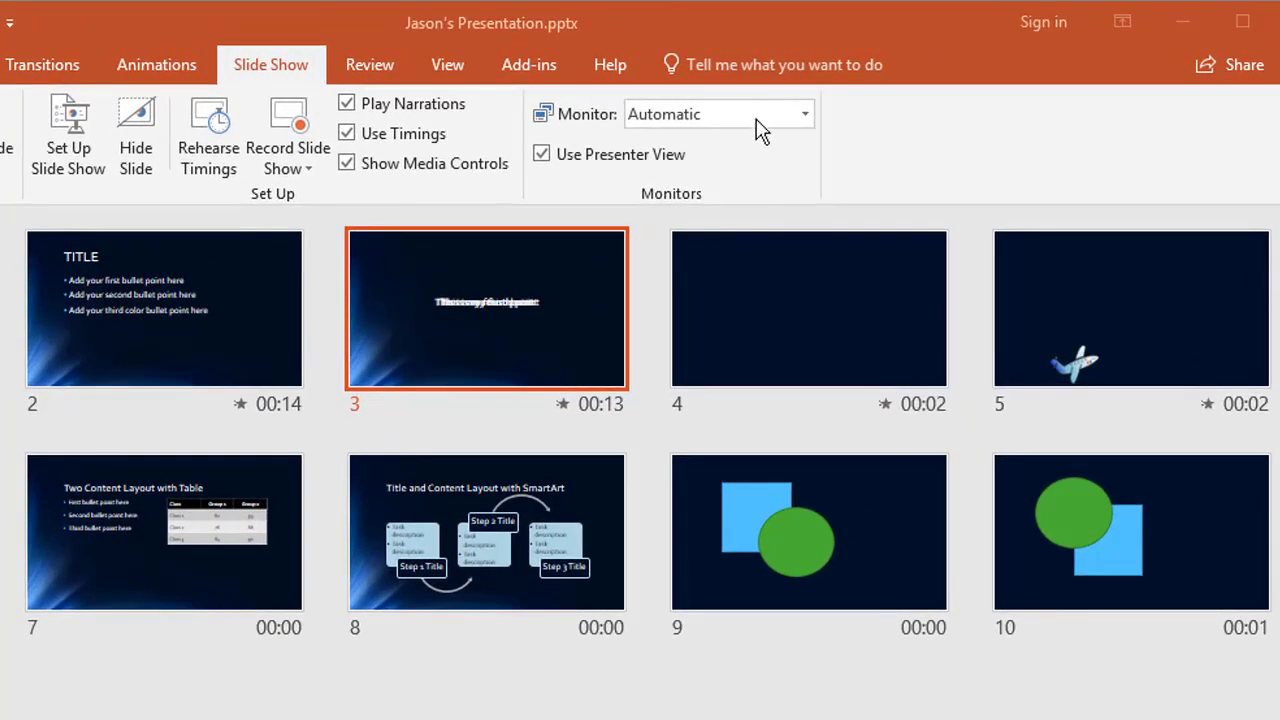
# Review the monitor choices for the slide show and start the presentation from the beginning in Presenter View
pyautogui.click(758, 114)
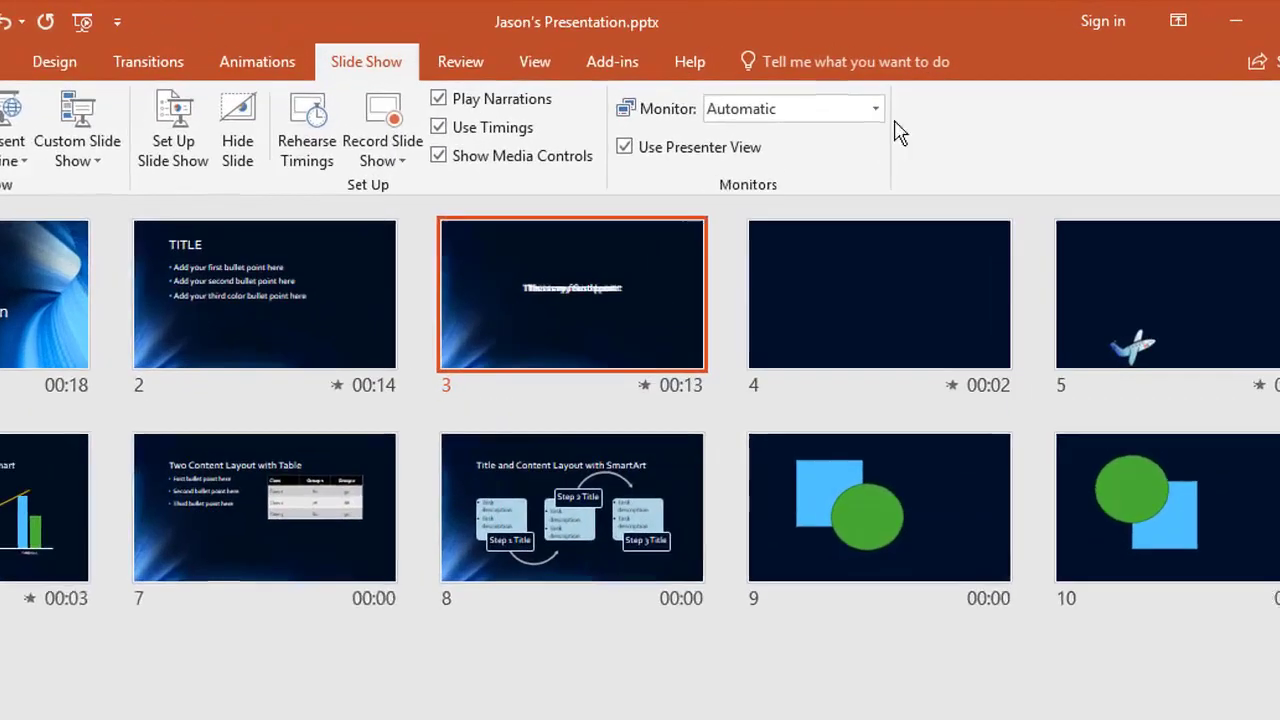
pyautogui.click(848, 91)
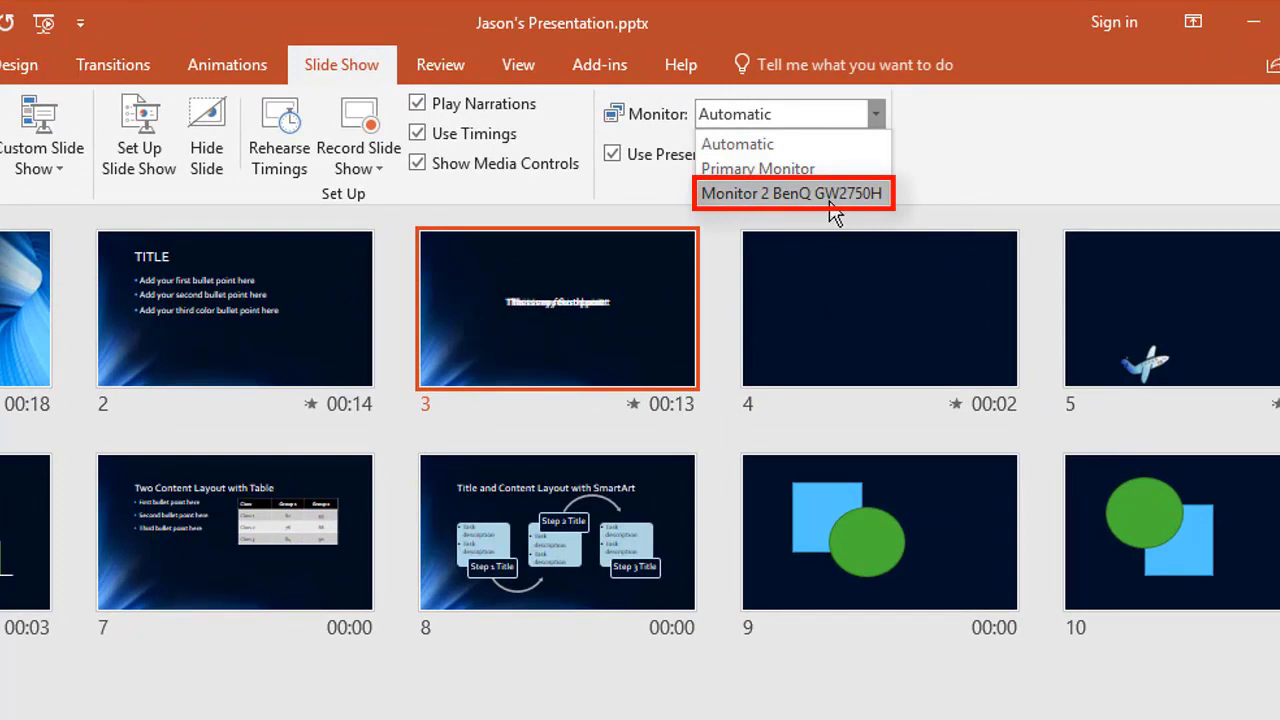
pyautogui.click(898, 206)
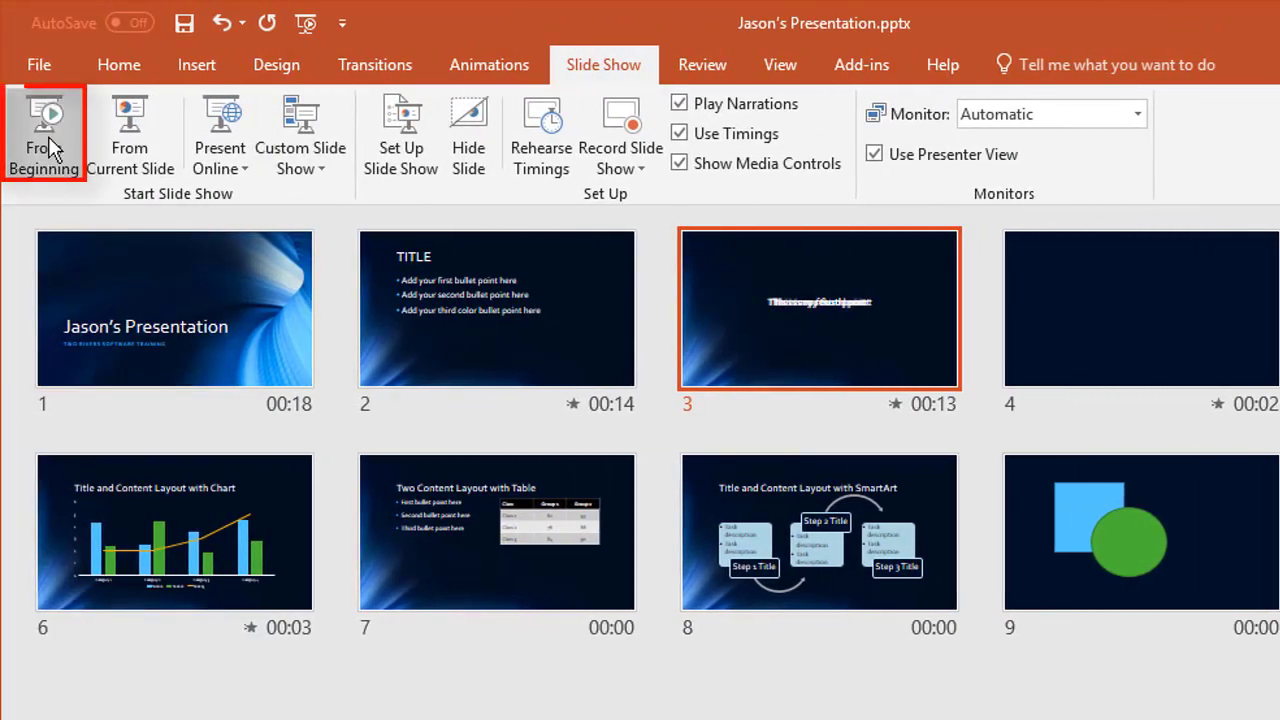
pyautogui.click(50, 148)
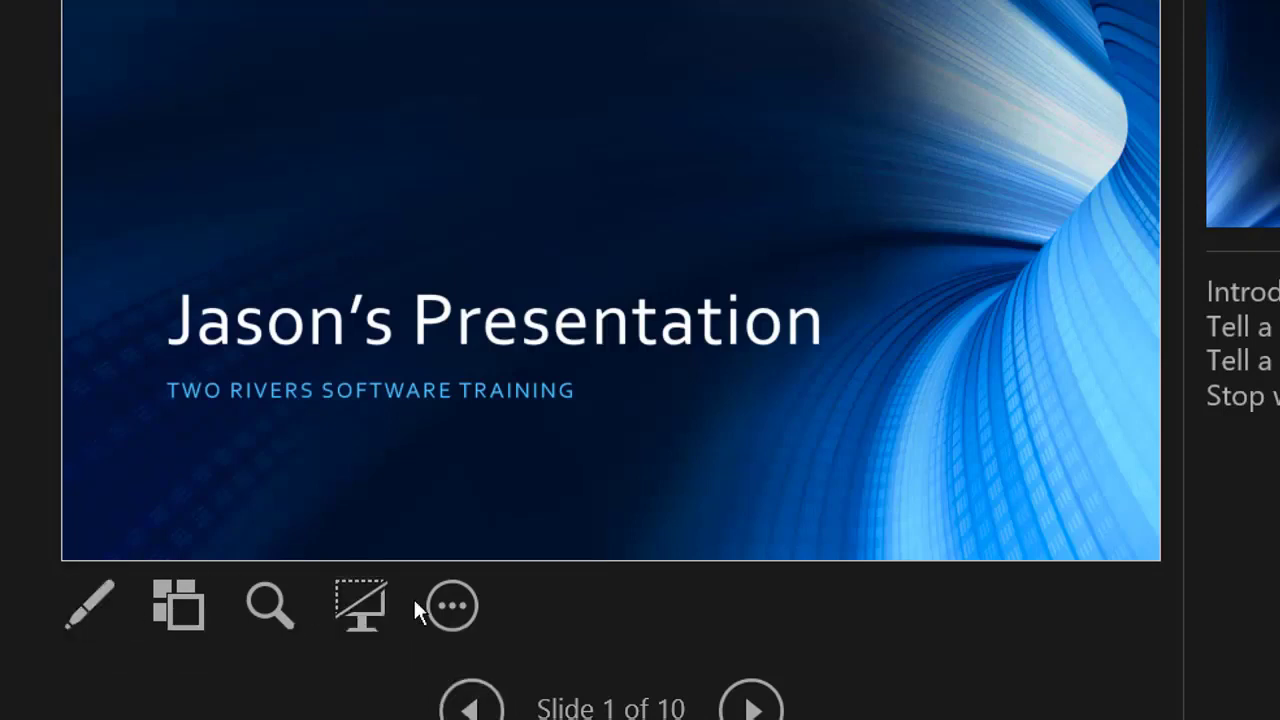
# Draw freehand red Pen strokes on slide 1: loops around and above the title, plus a diagonal arrow pointing at it
pyautogui.click(94, 598)
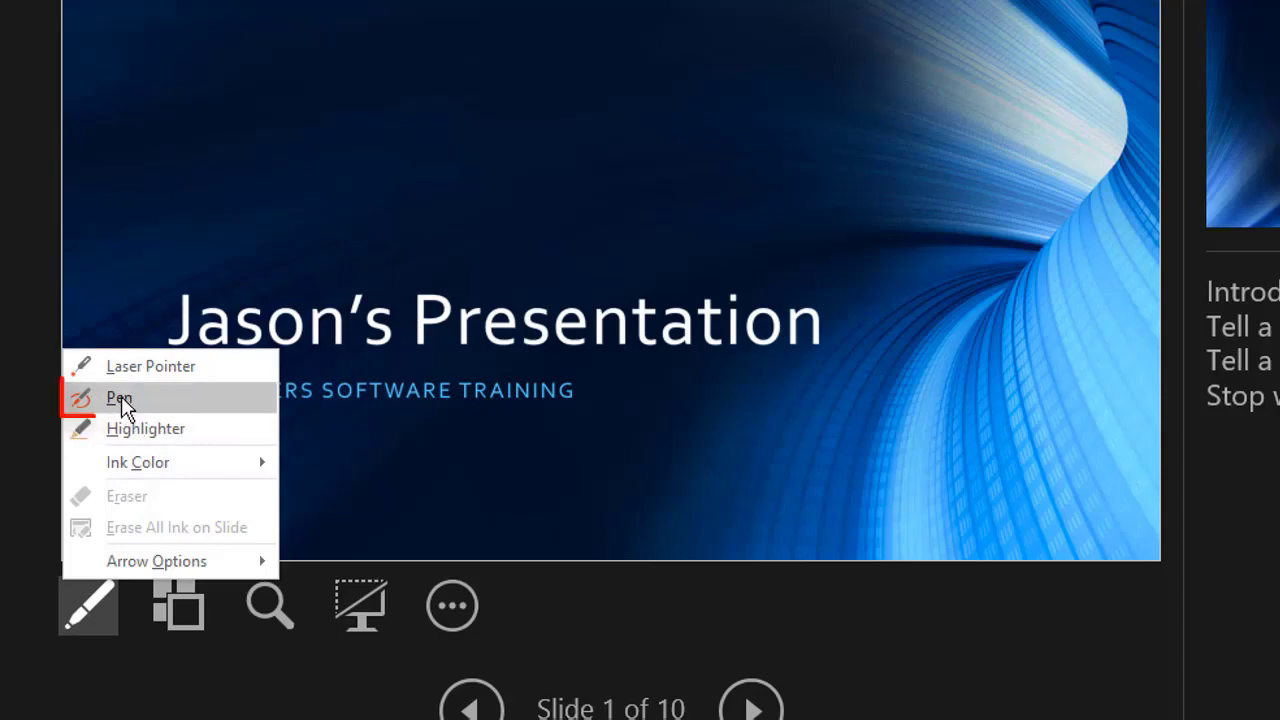
pyautogui.click(121, 398)
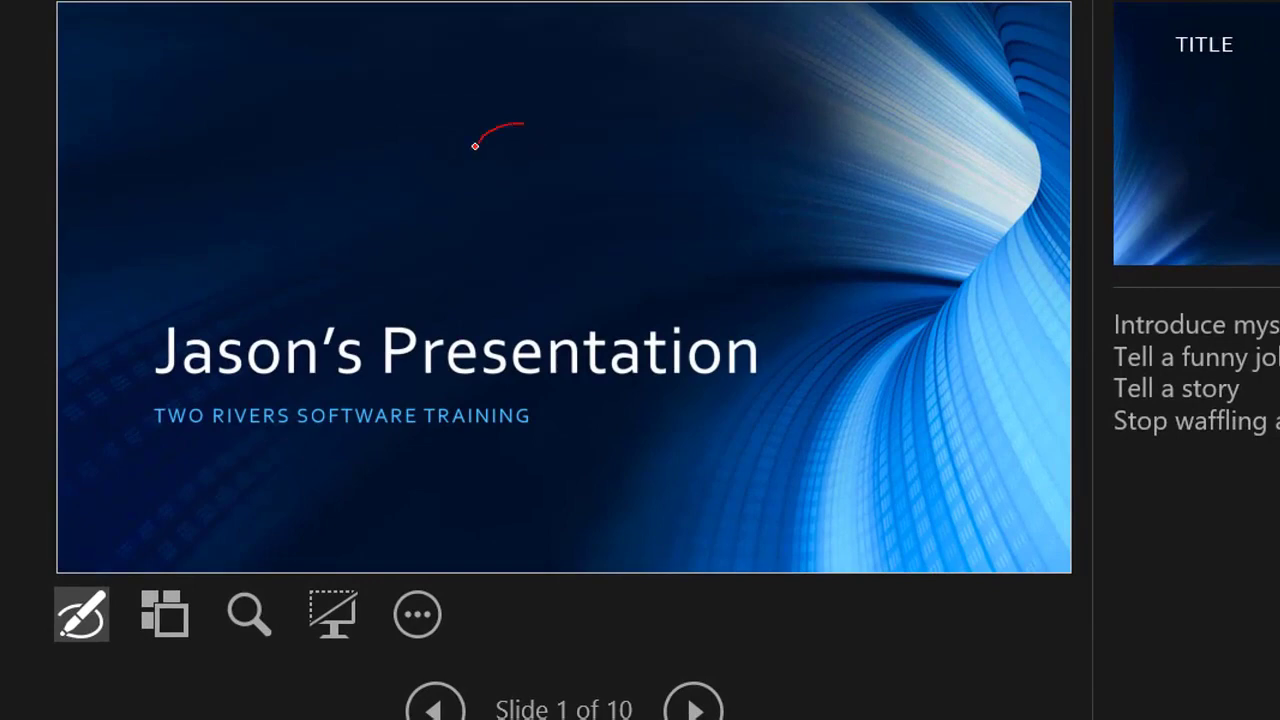
pyautogui.moveTo(471, 155)
pyautogui.mouseDown()
pyautogui.moveTo(628, 305)
pyautogui.moveTo(722, 350)
pyautogui.mouseUp()
pyautogui.moveTo(535, 293)
pyautogui.mouseDown()
pyautogui.moveTo(449, 289)
pyautogui.moveTo(773, 347)
pyautogui.moveTo(439, 289)
pyautogui.mouseUp()
pyautogui.moveTo(229, 183); pyautogui.dragTo(340, 322)
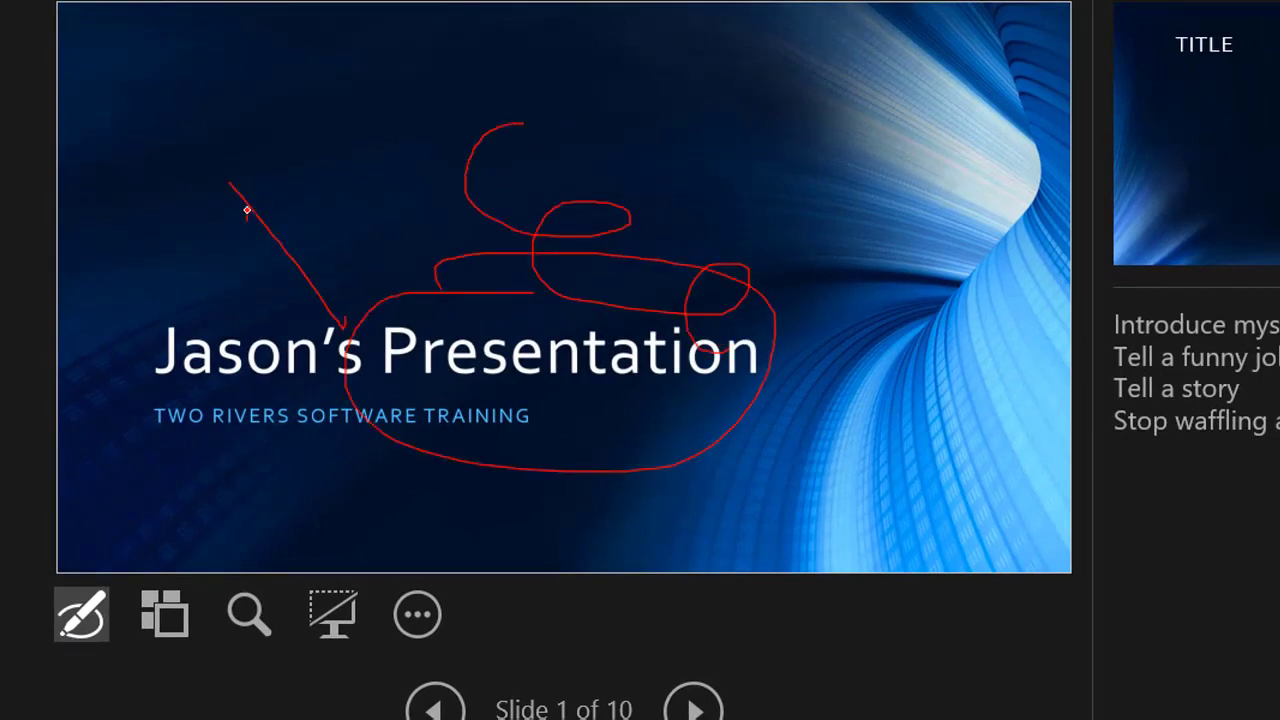
pyautogui.moveTo(247, 199); pyautogui.dragTo(268, 218)
# Point at the drawn arrow with the Laser Pointer and scribble a zigzag above the title with the yellow Highlighter
pyautogui.click(97, 603)
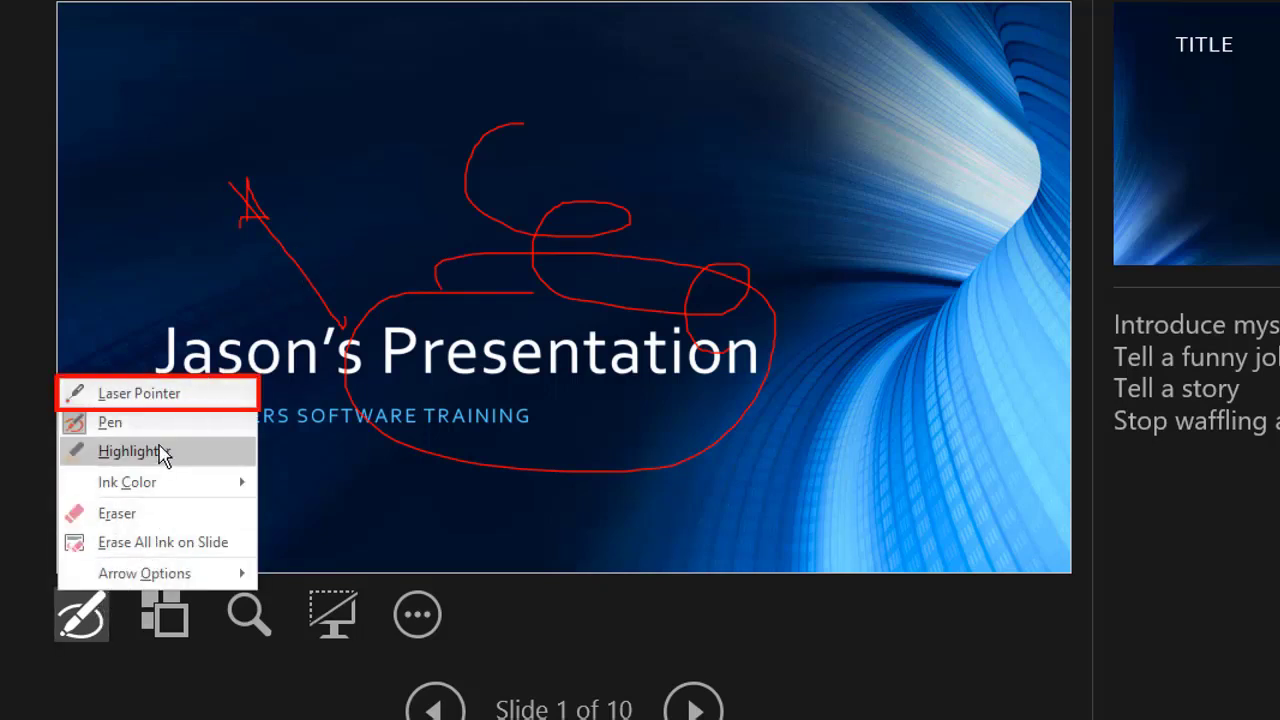
pyautogui.click(172, 402)
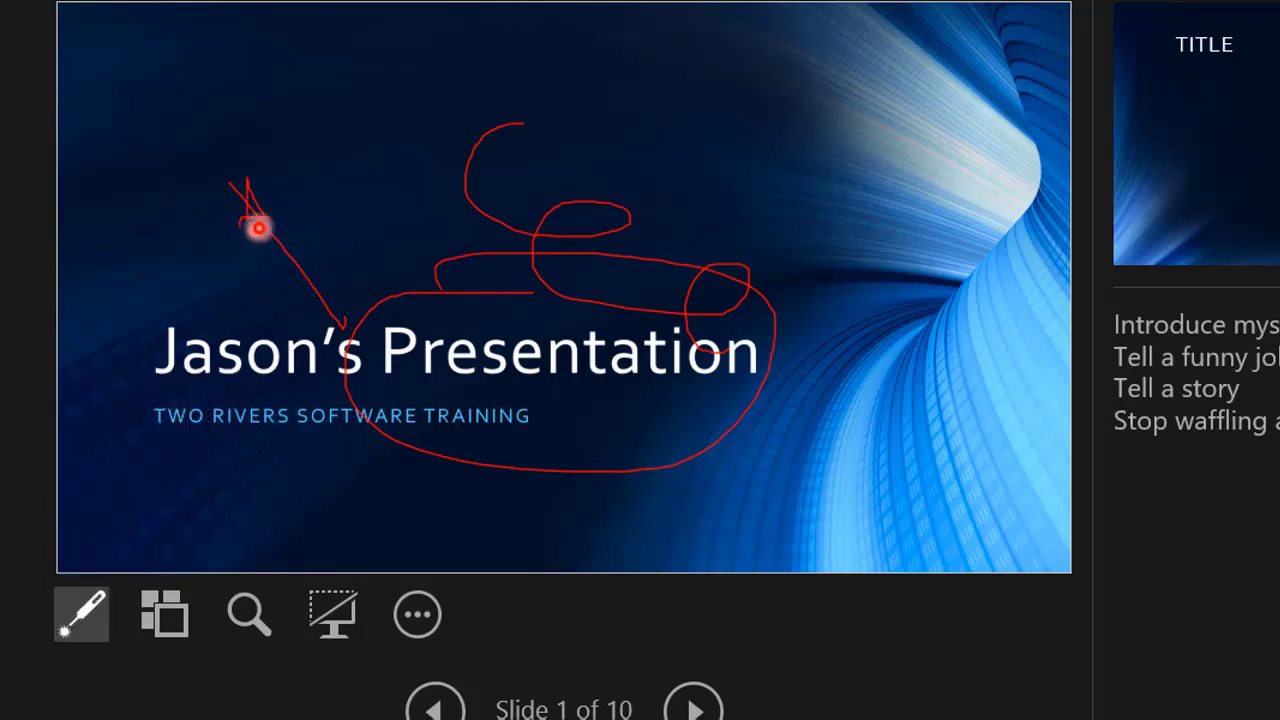
pyautogui.click(84, 624)
pyautogui.moveTo(131, 497)
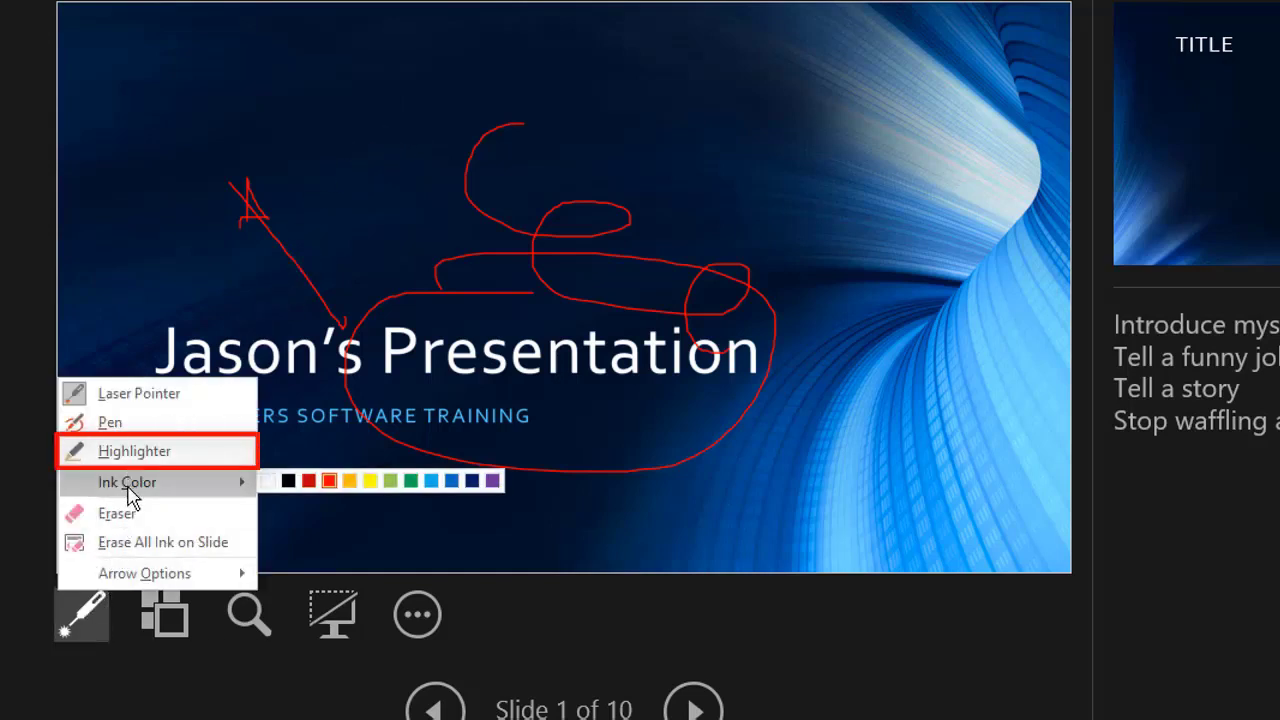
pyautogui.click(135, 452)
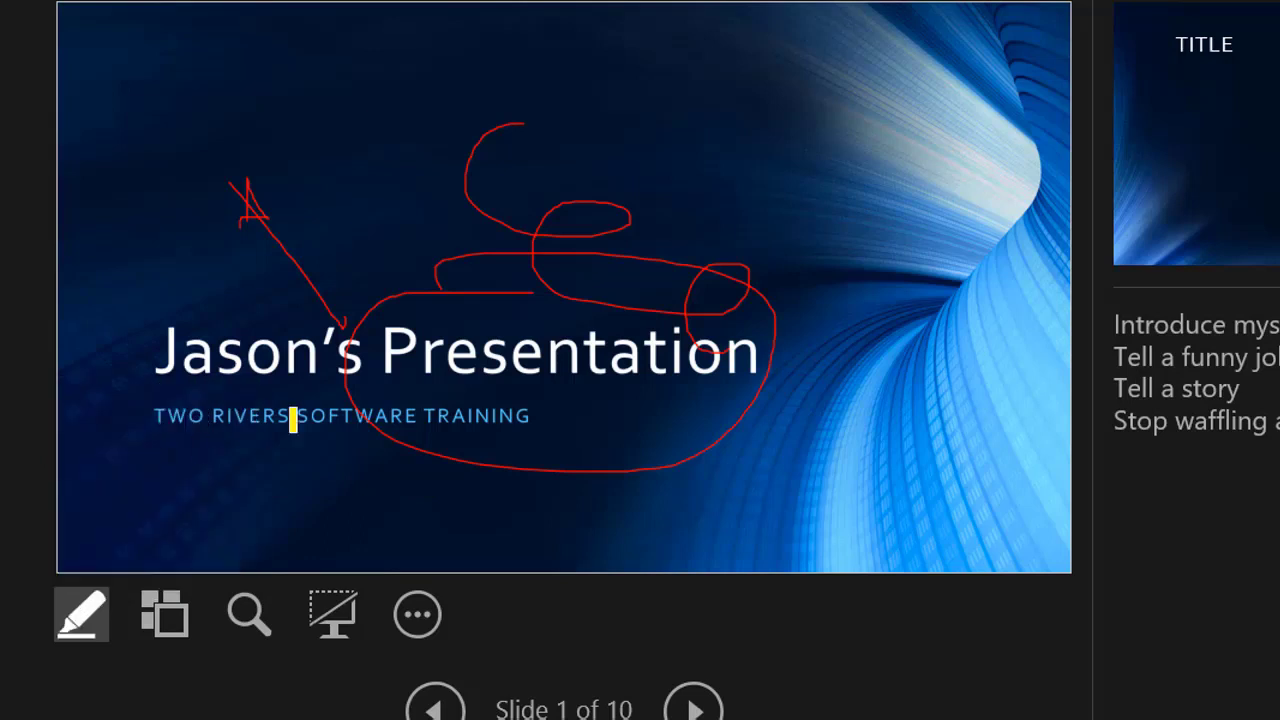
pyautogui.moveTo(420, 120)
pyautogui.mouseDown()
pyautogui.moveTo(557, 120)
pyautogui.moveTo(614, 237)
pyautogui.moveTo(531, 314)
pyautogui.mouseUp()
# Erase the red arrow strokes beside the title with the Eraser, keeping the loops and the highlighter scribble
pyautogui.click(82, 616)
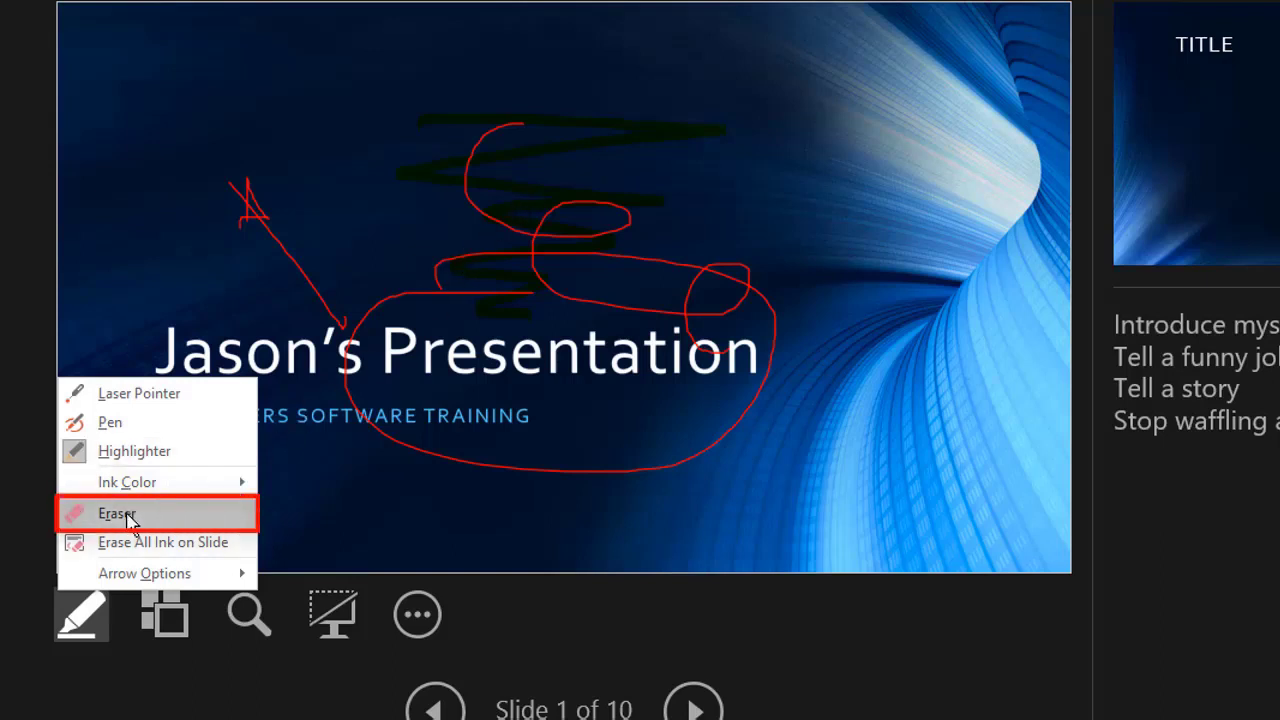
pyautogui.click(122, 515)
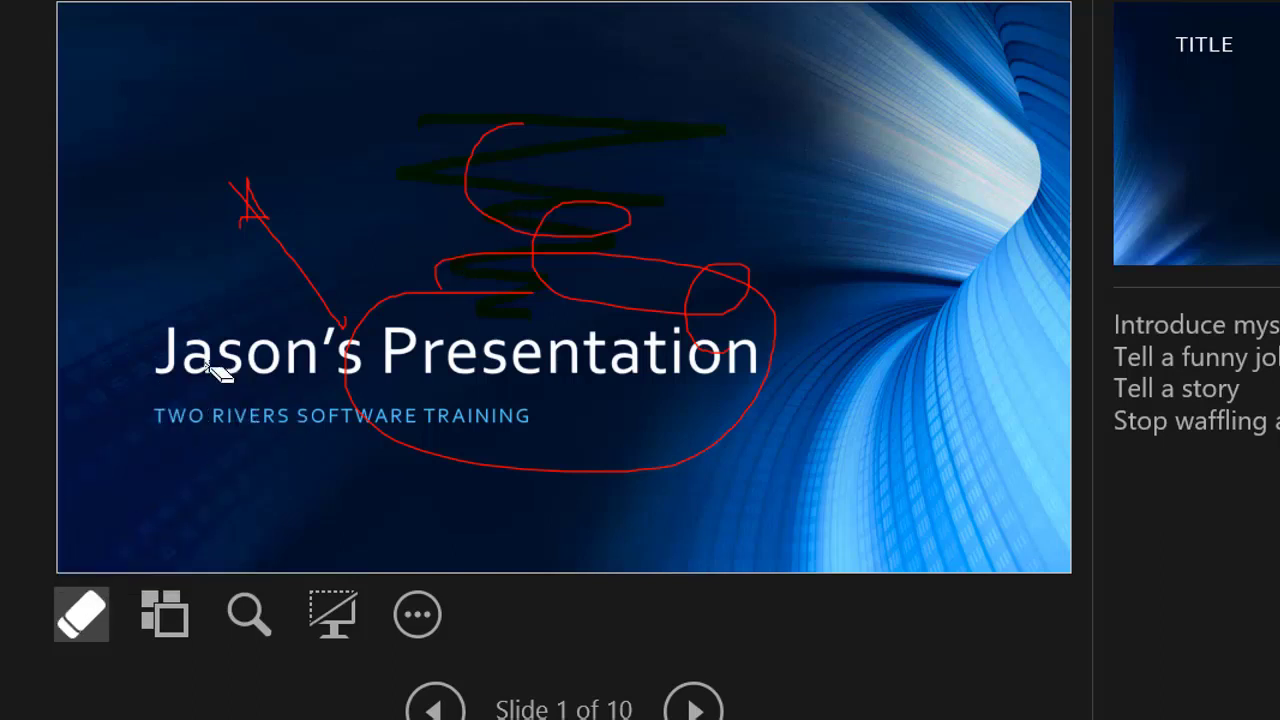
pyautogui.click(270, 238)
pyautogui.click(258, 210)
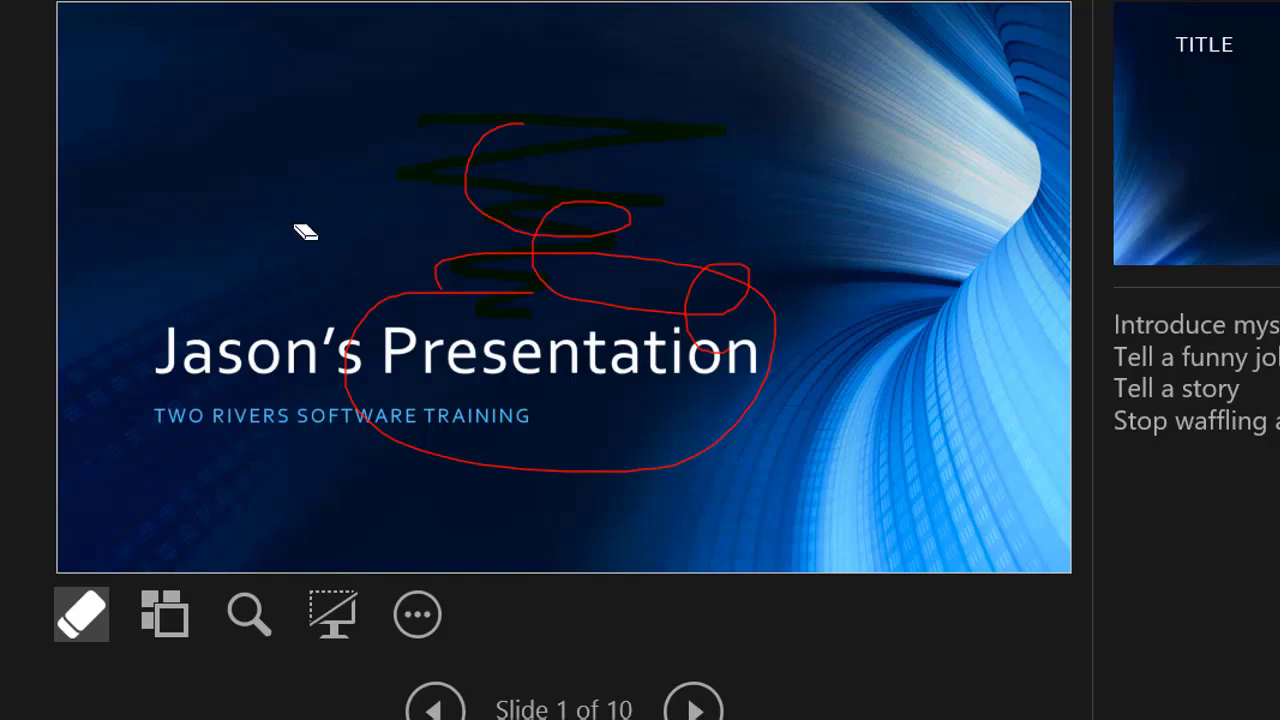
# Erase all remaining ink on the title slide at once
pyautogui.click(88, 615)
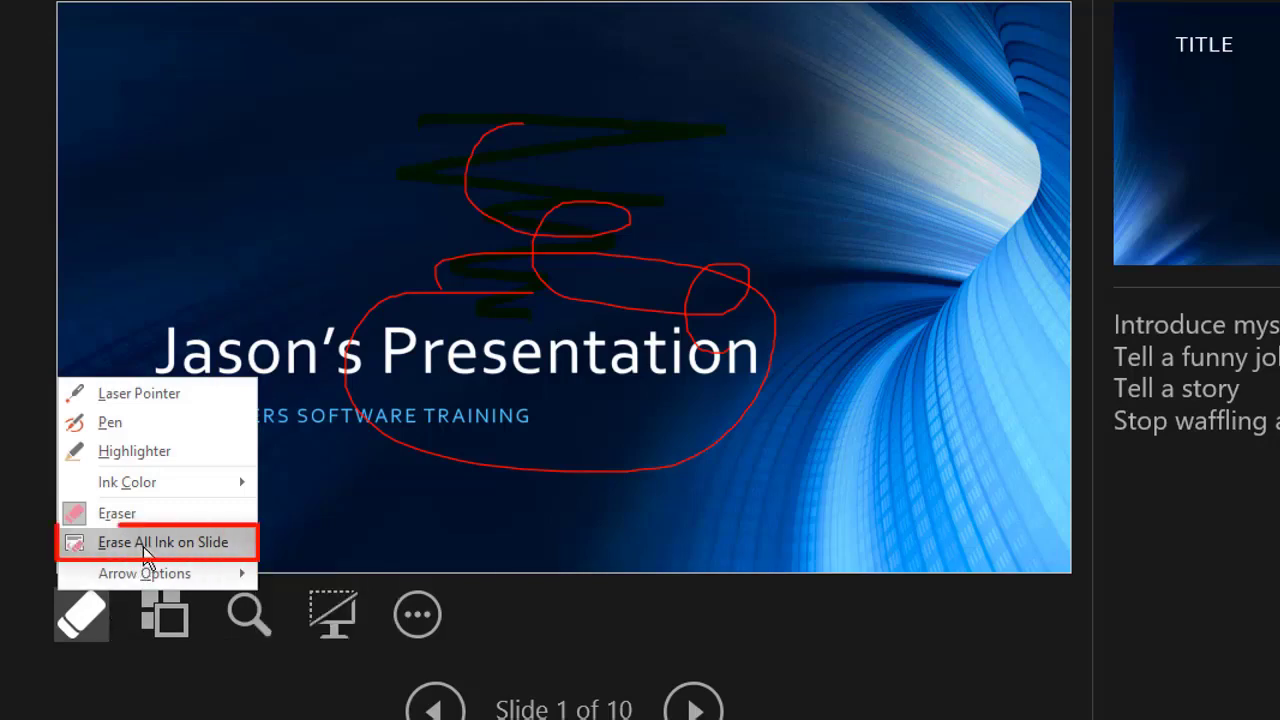
pyautogui.click(176, 550)
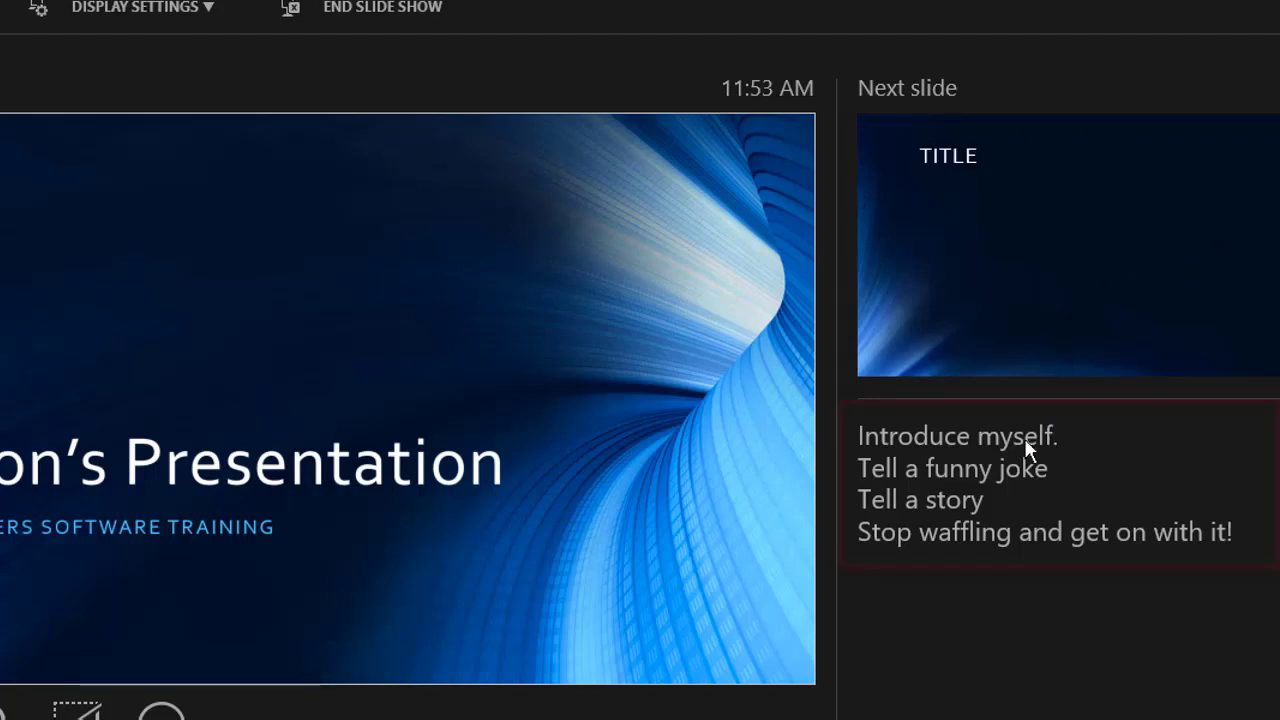
pyautogui.hotkey('ctrl', 'e')
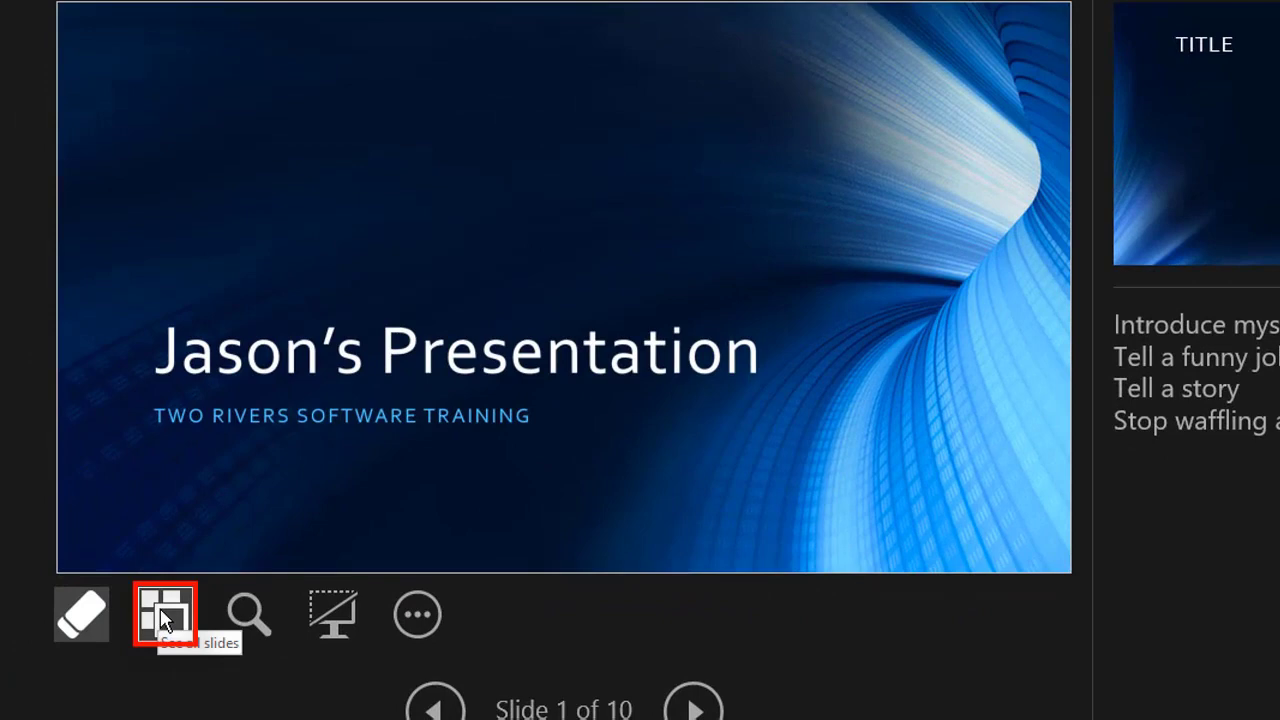
# Display the thumbnails of all slides and jump to slide 1
pyautogui.click(163, 615)
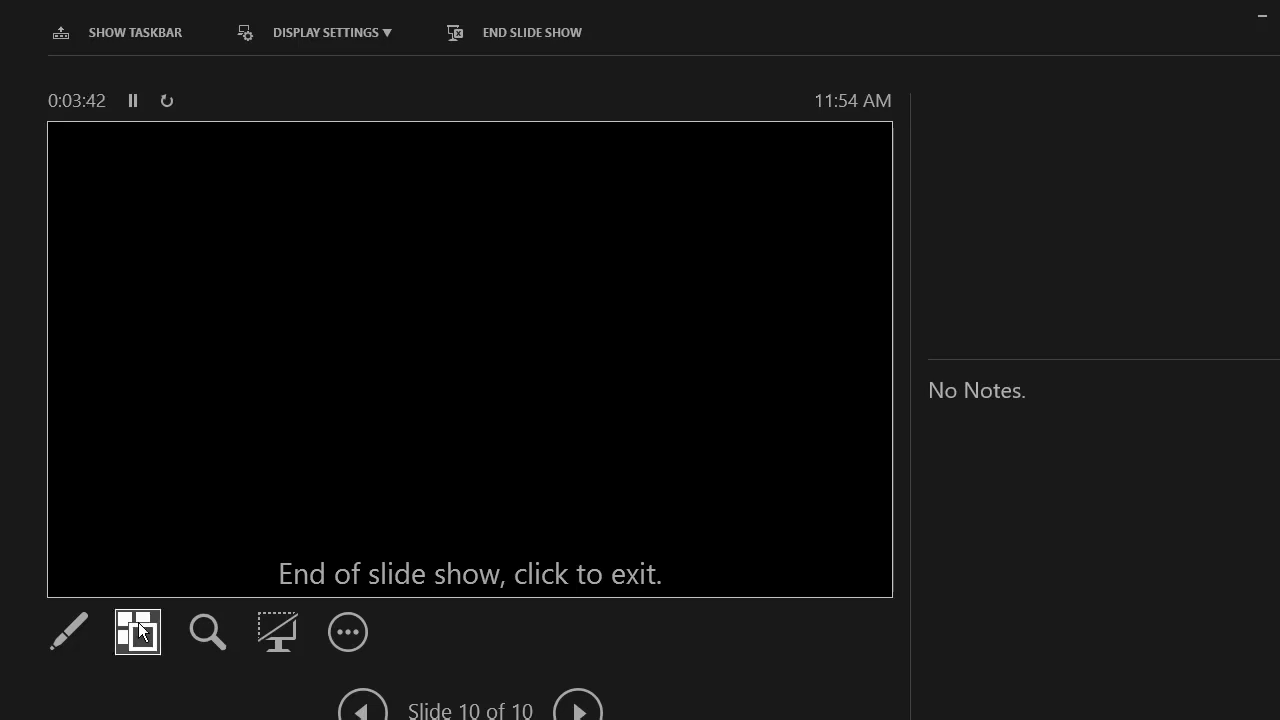
pyautogui.click(137, 631)
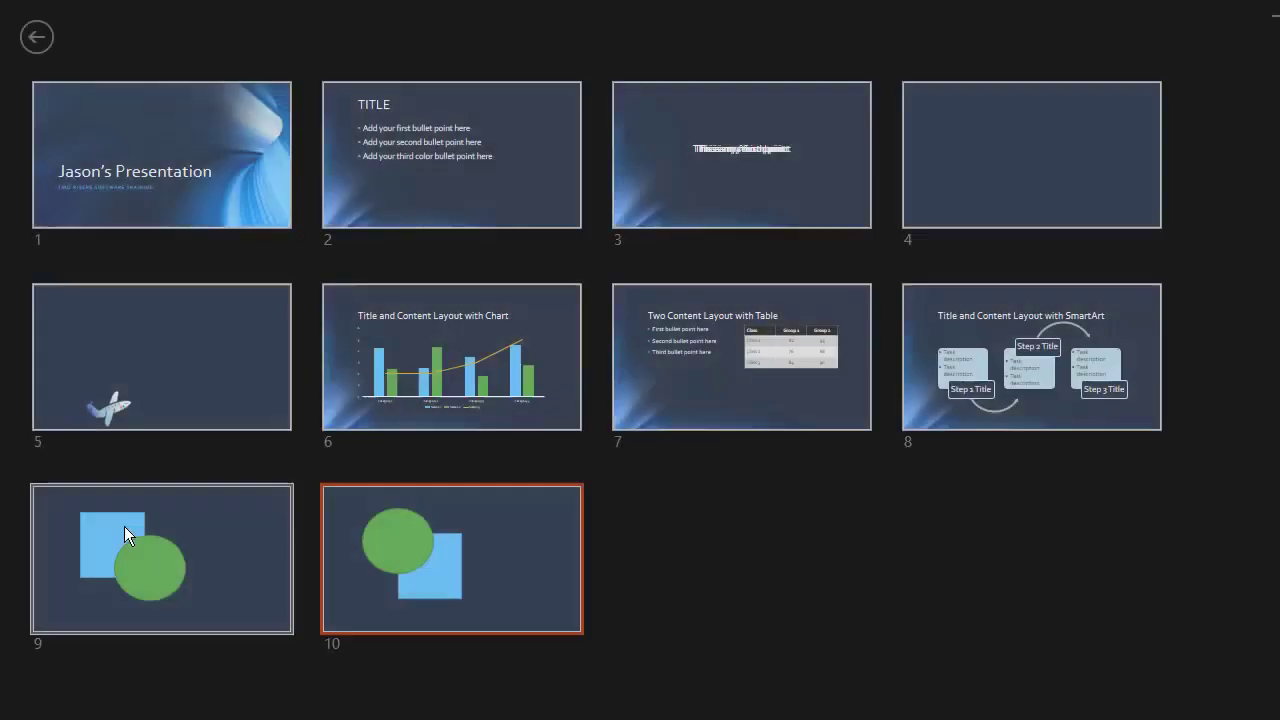
pyautogui.click(181, 180)
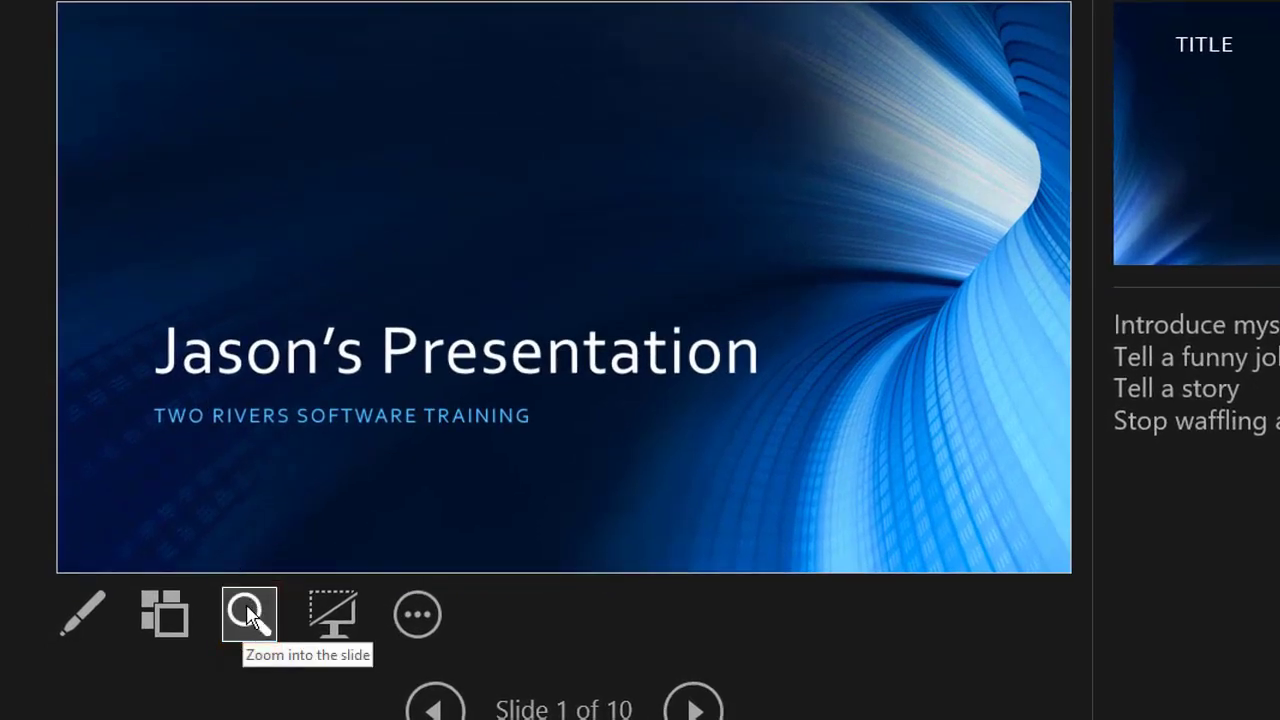
# Zoom into the title text of slide 1 and return to the full slide
pyautogui.click(250, 617)
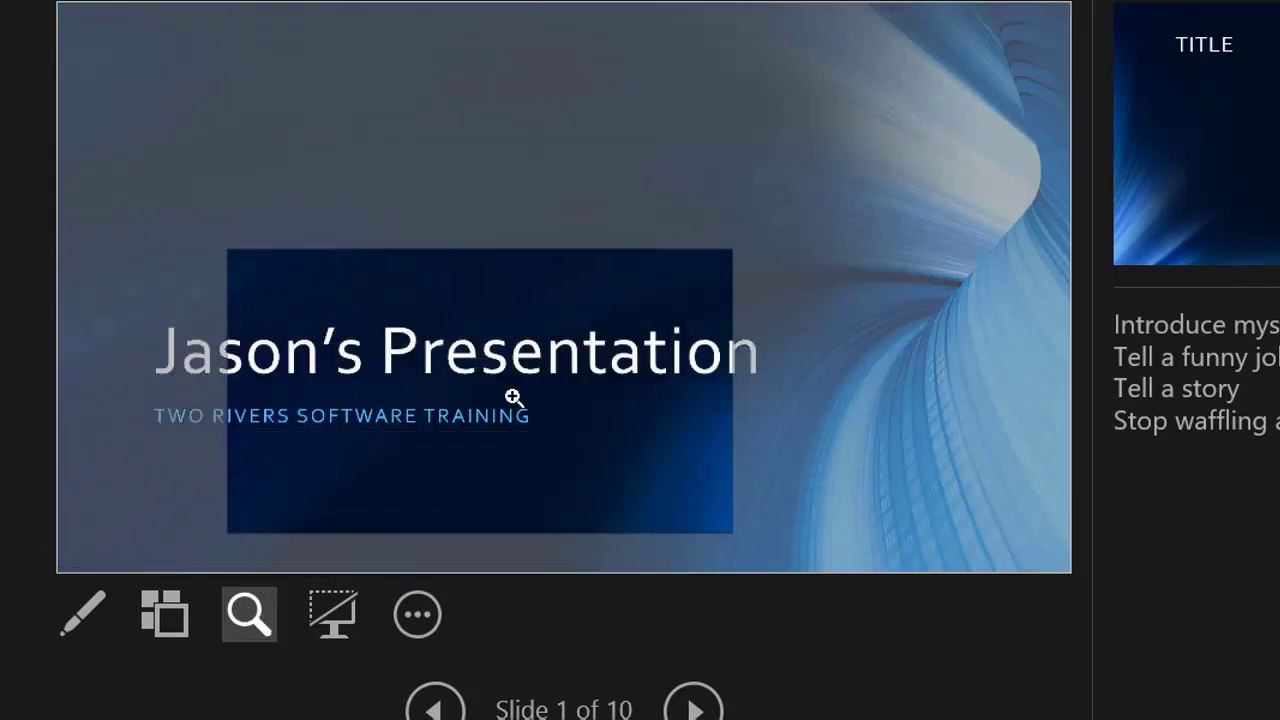
pyautogui.click(360, 355)
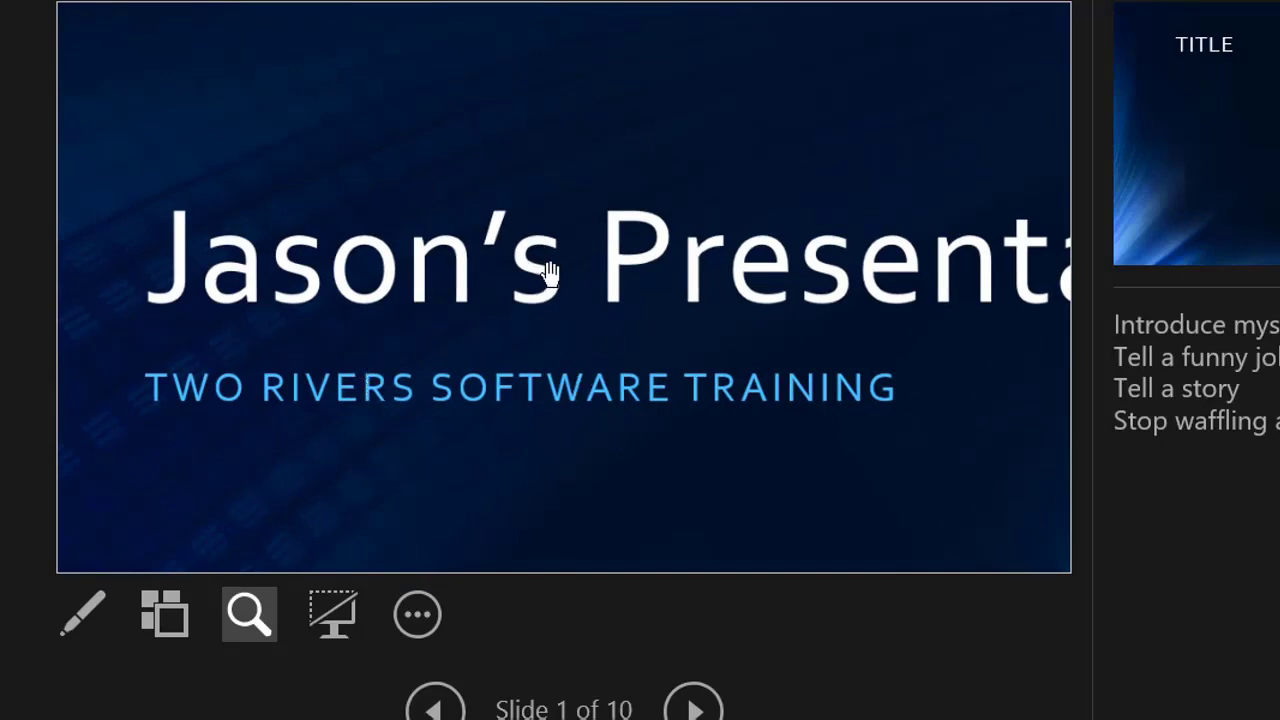
pyautogui.click(250, 608)
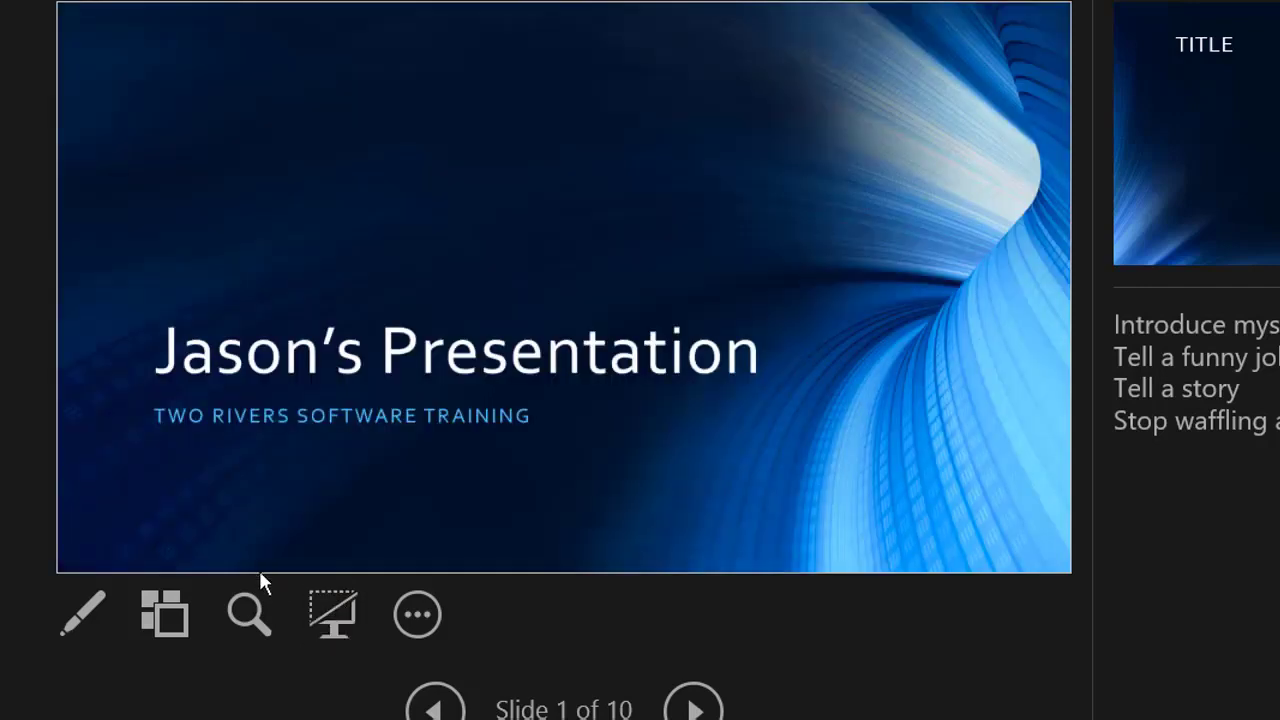
# Review the additional slide show options, including Last Viewed, Custom Show and Screen
pyautogui.click(418, 618)
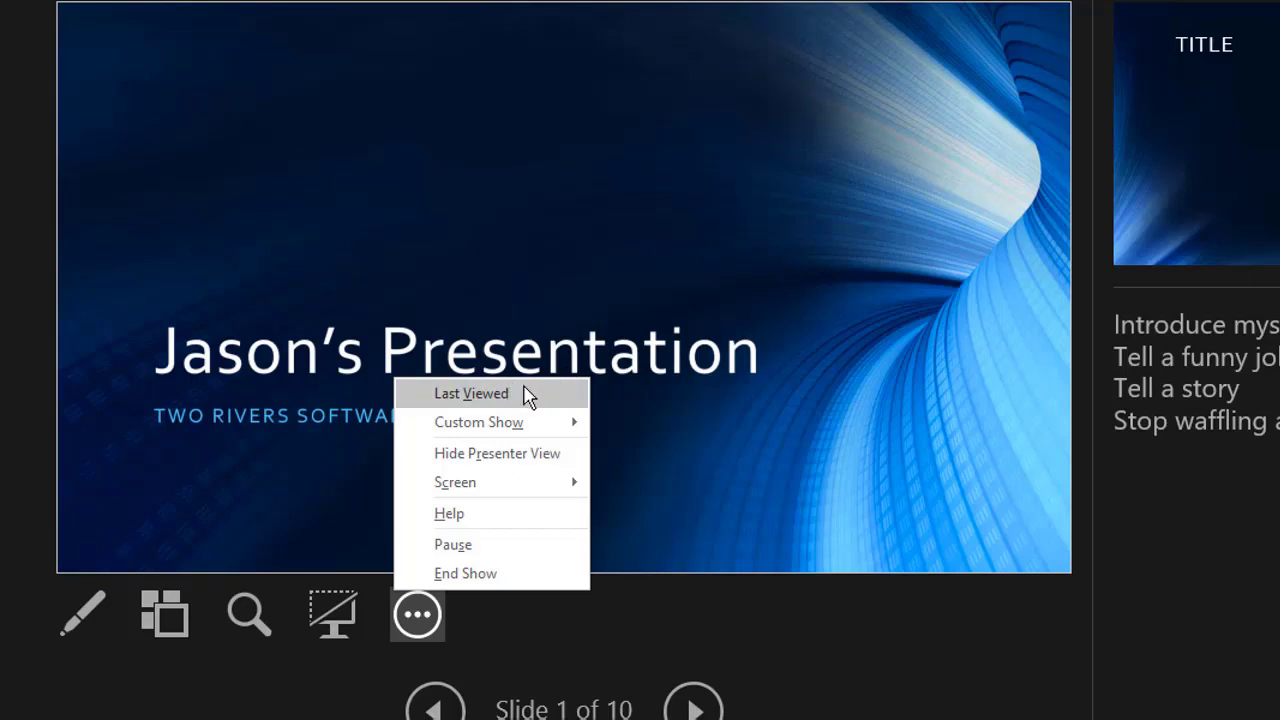
pyautogui.moveTo(470, 424)
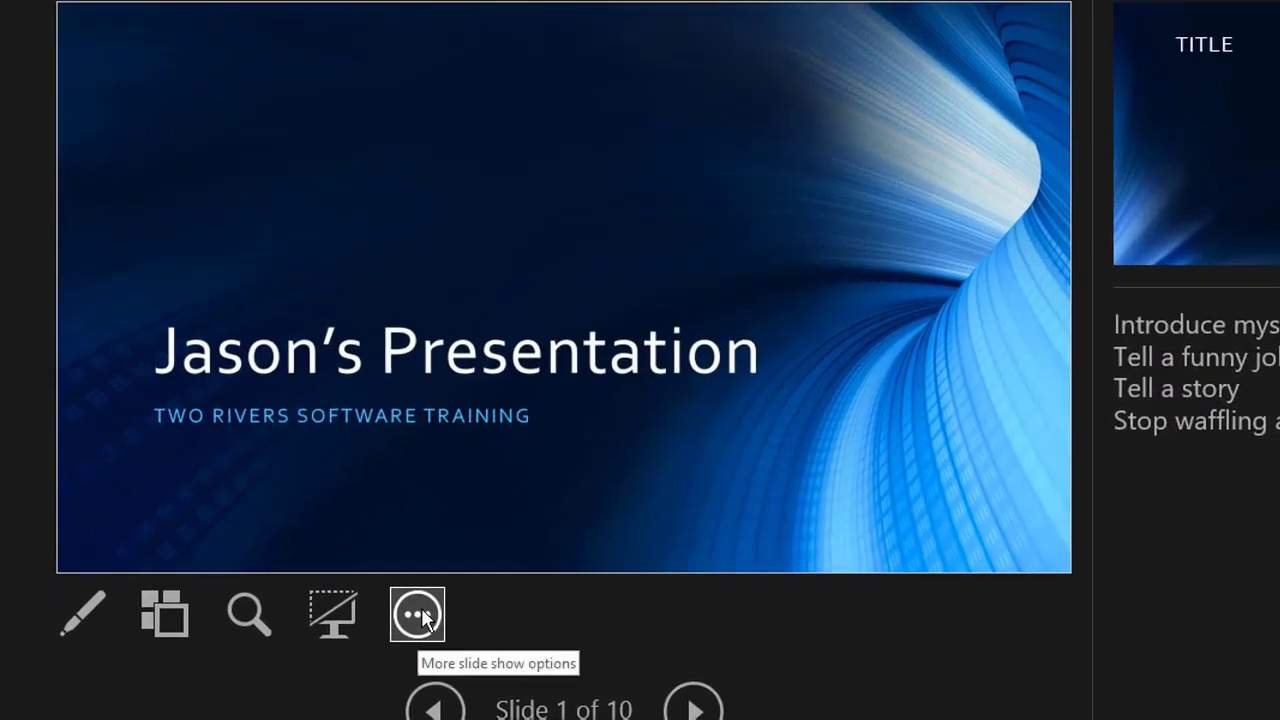
pyautogui.click(424, 618)
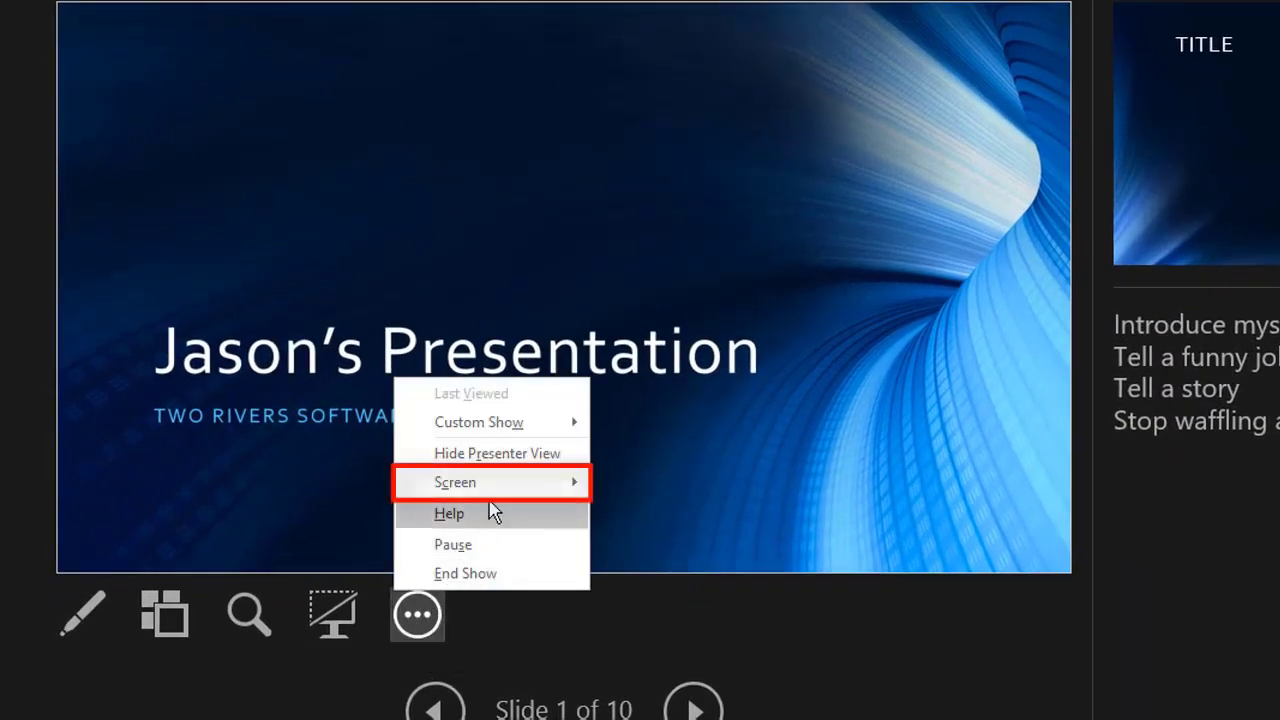
pyautogui.moveTo(502, 494)
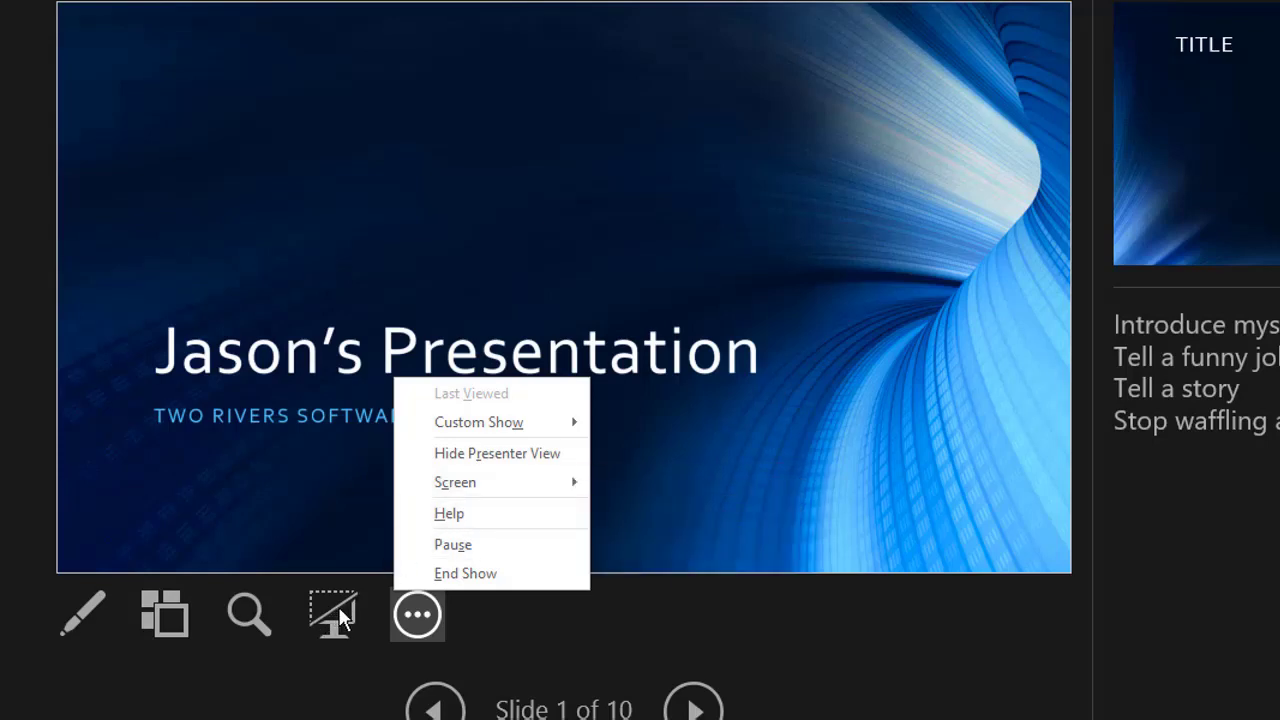
pyautogui.moveTo(457, 490)
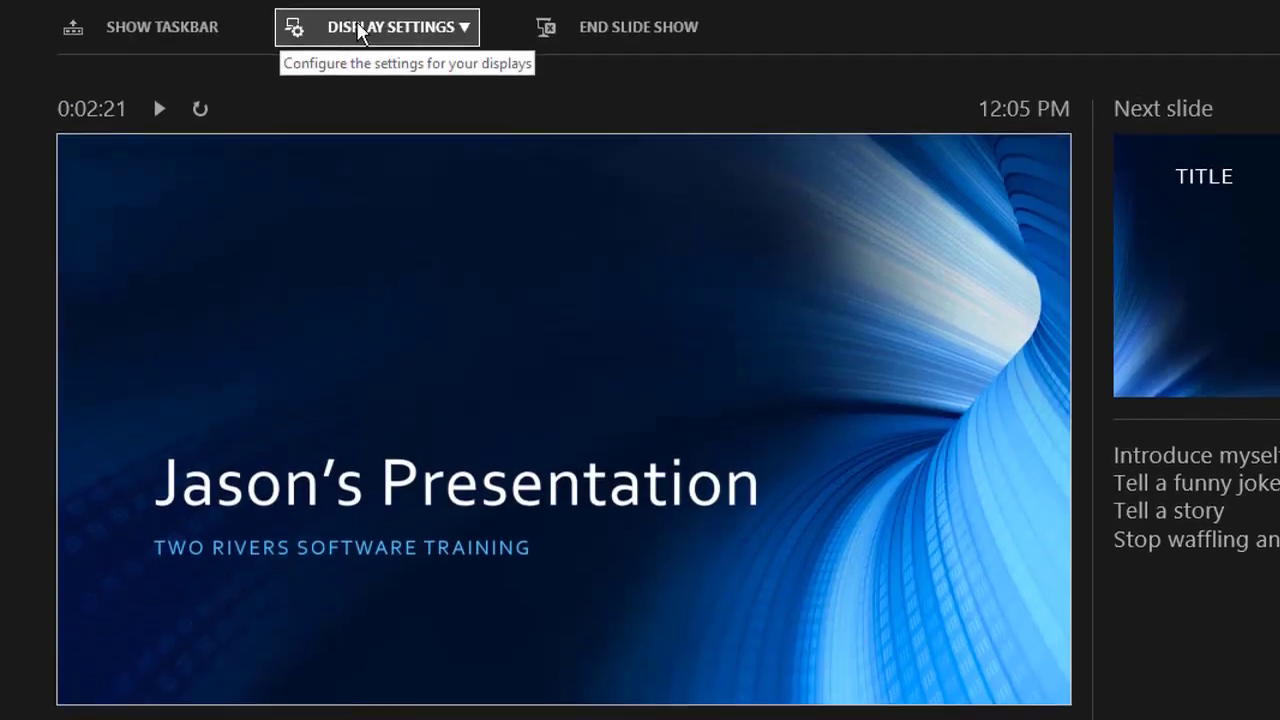
# Review the display options for swapping or duplicating the slide show, and end the slide show
pyautogui.click(400, 30)
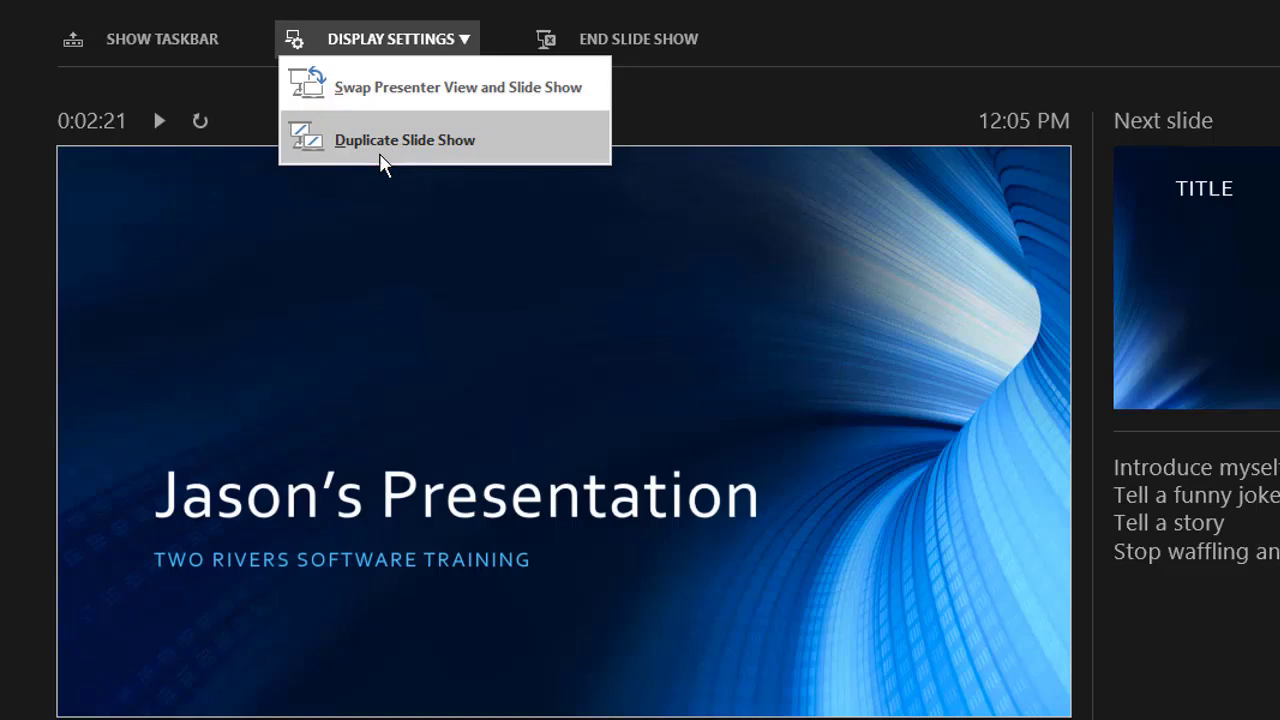
pyautogui.click(683, 86)
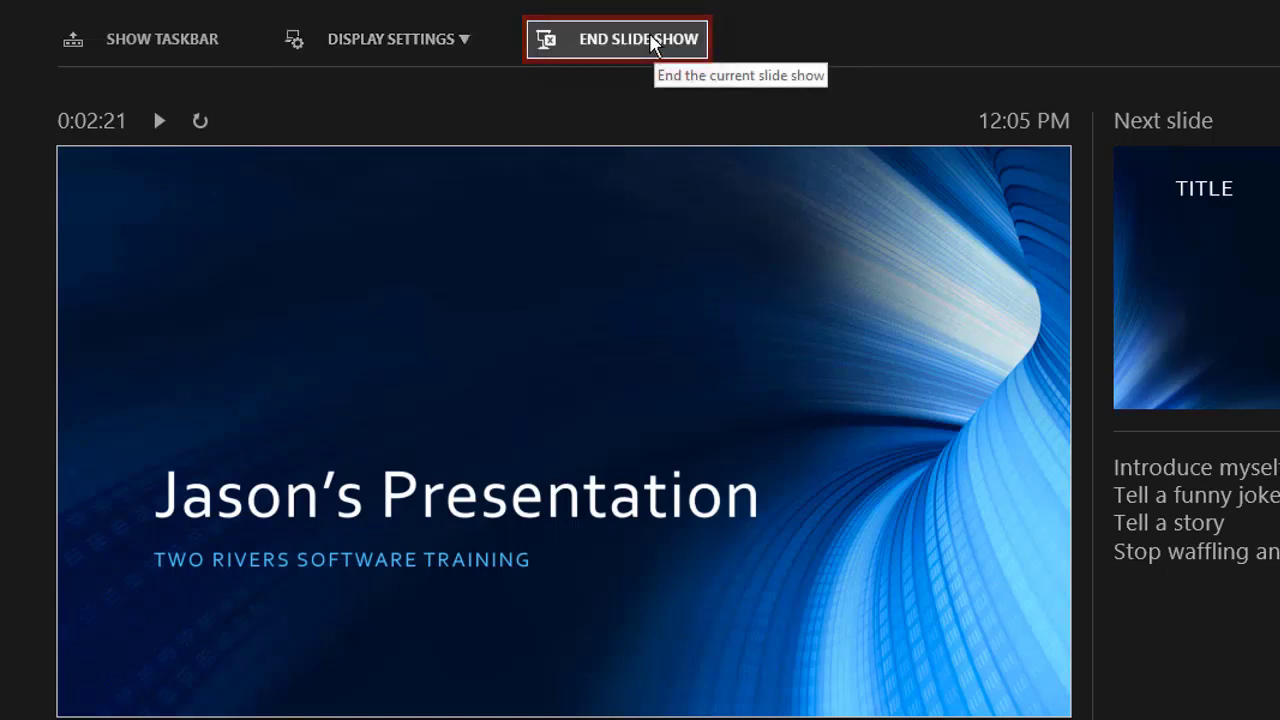
pyautogui.click(652, 42)
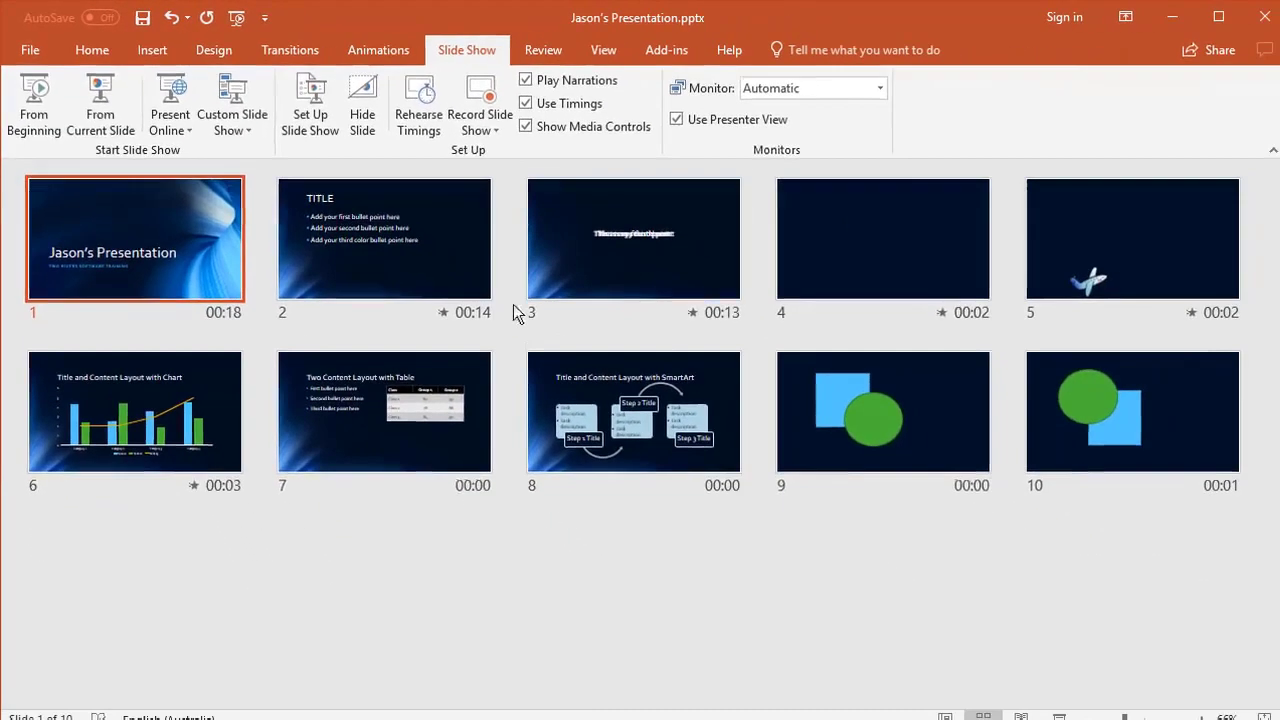